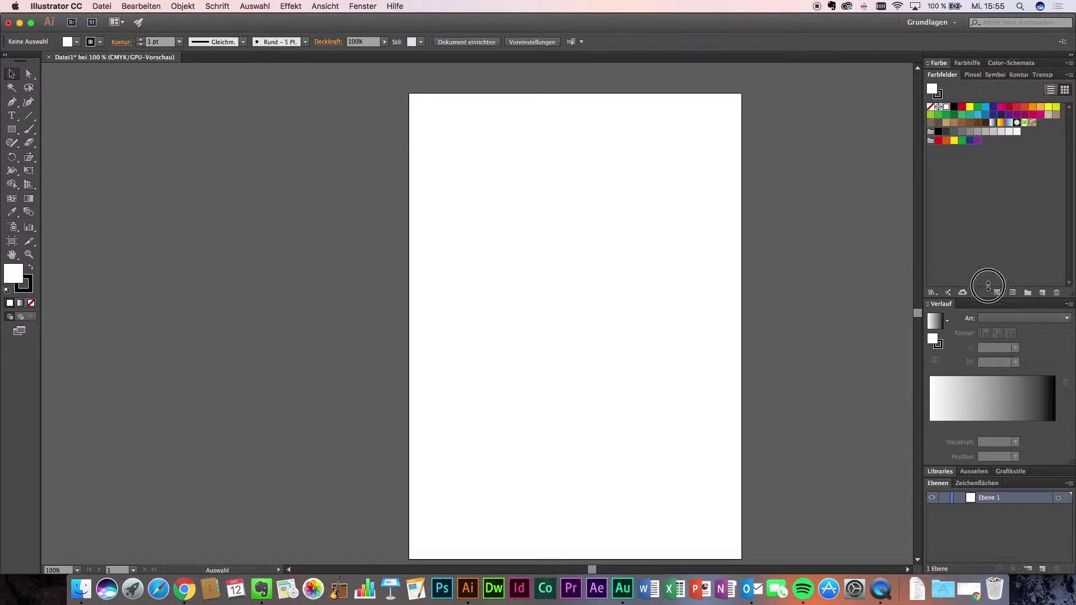
Enlarge the Verlauf panel upward, shrinking the Farbfelder panel above it
{"action": "left_click_drag", "start_coordinate": [987, 301], "coordinate": [987, 166]}
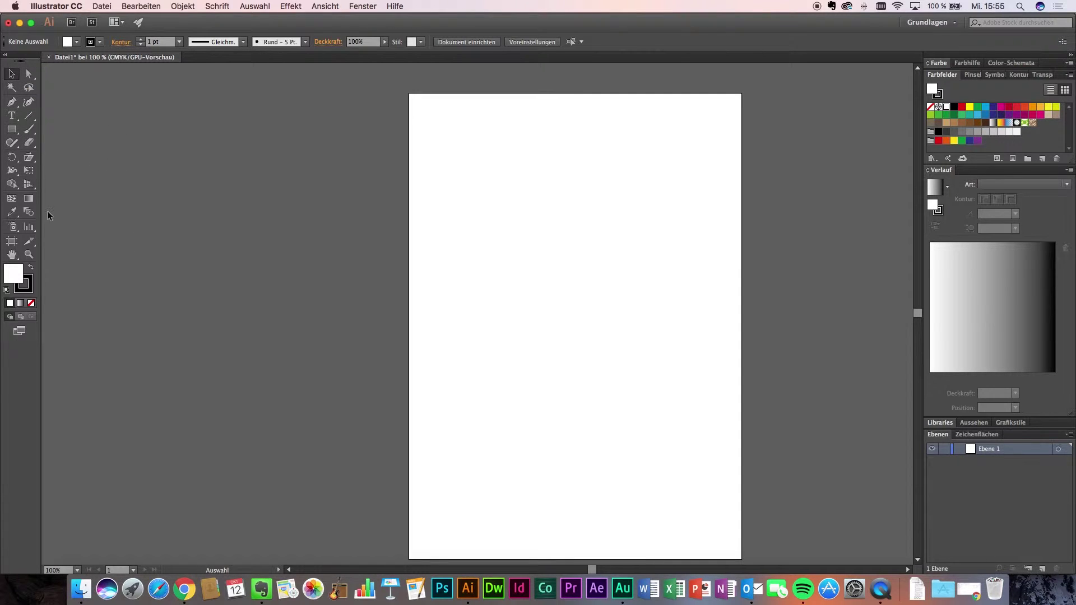
{"action": "left_click", "coordinate": [12, 128]}
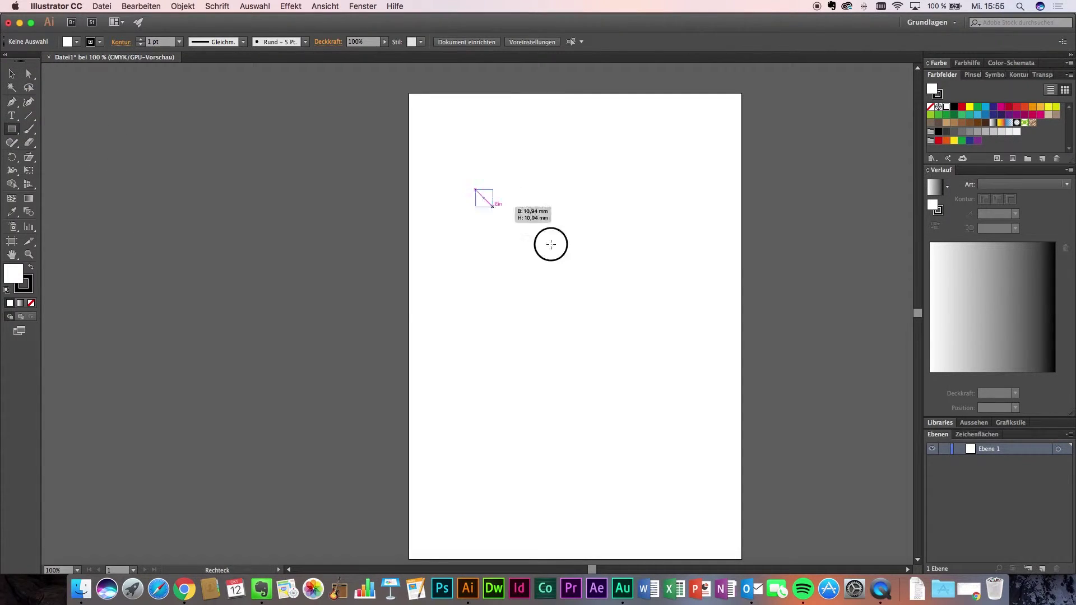
Draw a rectangle in the upper area of the page
{"action": "left_click_drag", "start_coordinate": [475, 189], "coordinate": [665, 314]}
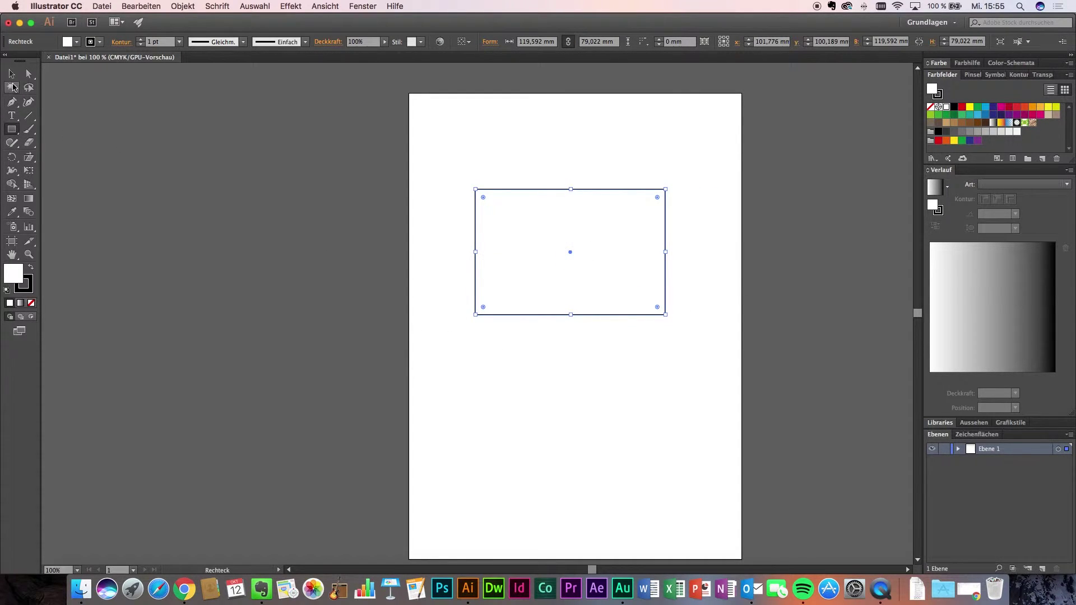
{"action": "left_click", "coordinate": [11, 74]}
{"action": "left_click", "coordinate": [452, 445]}
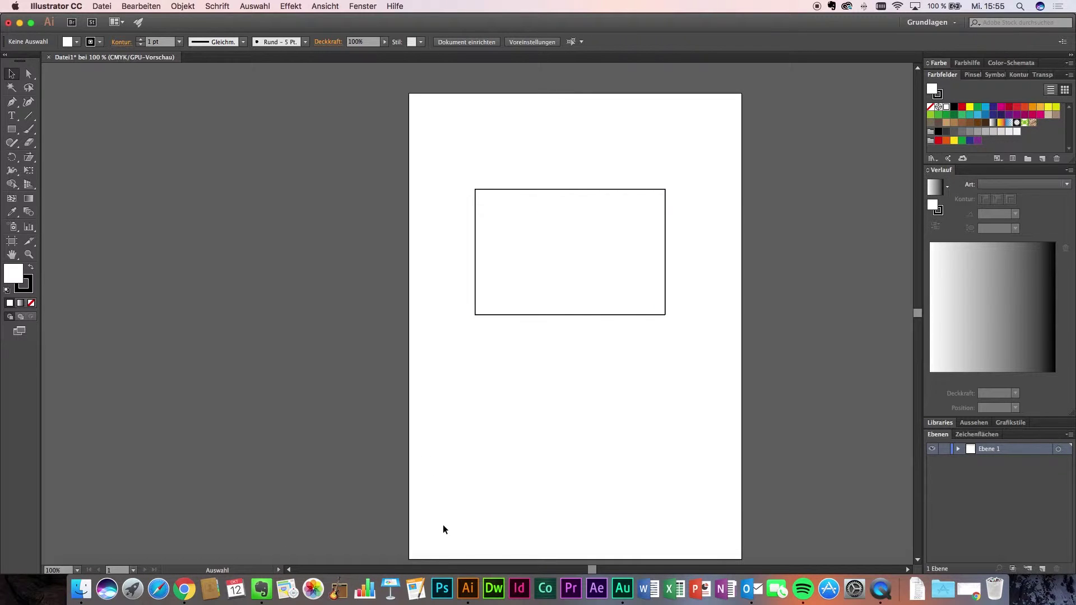
{"action": "left_click", "coordinate": [549, 314]}
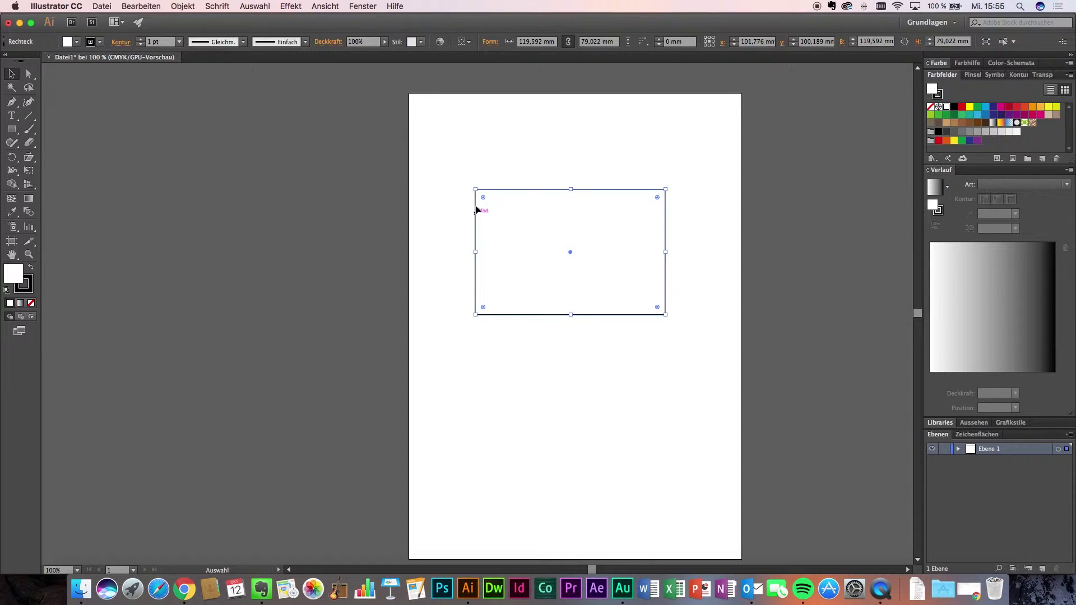
Enlarge the rectangle up and to the left and slightly round all its corners
{"action": "mouse_move", "coordinate": [473, 188]}
{"action": "left_mouse_down"}
{"action": "mouse_move", "coordinate": [537, 259]}
{"action": "mouse_move", "coordinate": [461, 183]}
{"action": "mouse_move", "coordinate": [464, 170]}
{"action": "left_mouse_up"}
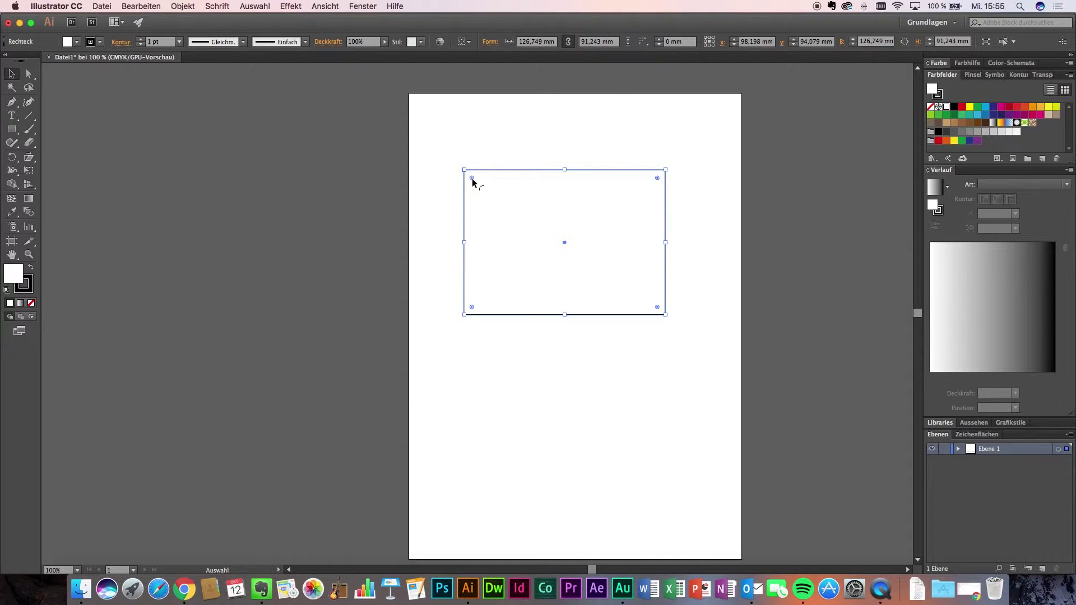
{"action": "mouse_move", "coordinate": [472, 179]}
{"action": "left_mouse_down"}
{"action": "mouse_move", "coordinate": [487, 197]}
{"action": "mouse_move", "coordinate": [469, 180]}
{"action": "left_mouse_up"}
{"action": "left_click", "coordinate": [451, 189]}
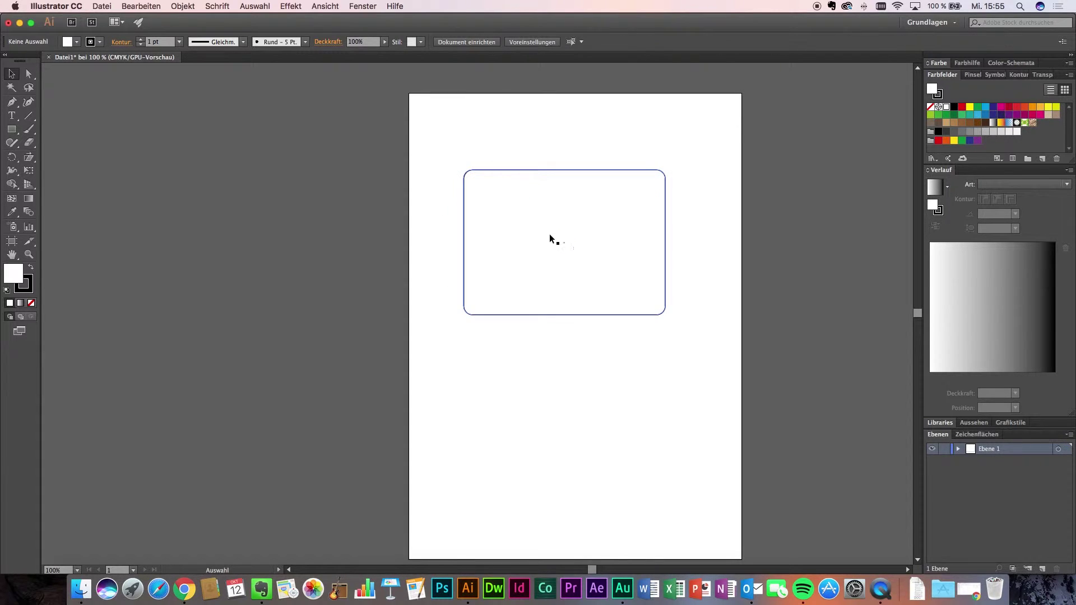
{"action": "left_click", "coordinate": [539, 170]}
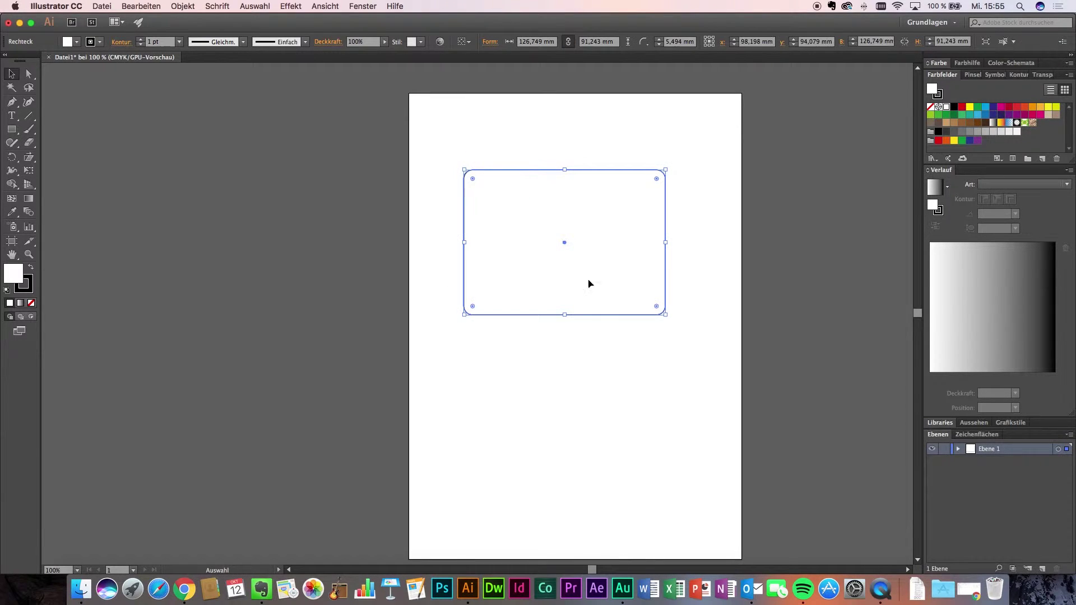
{"action": "left_click", "coordinate": [596, 344]}
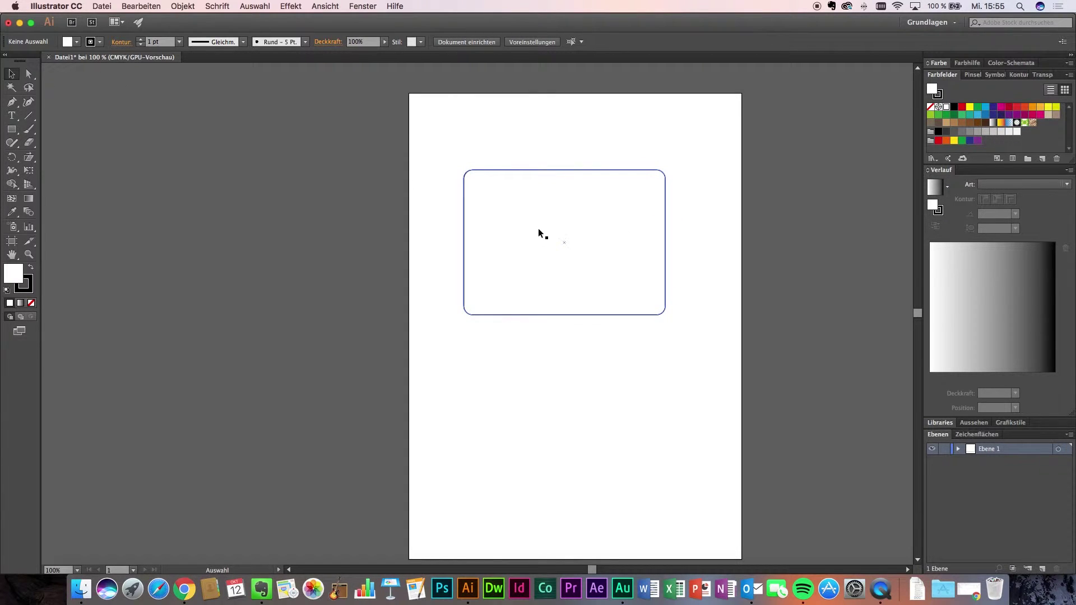
{"action": "left_click", "coordinate": [25, 78]}
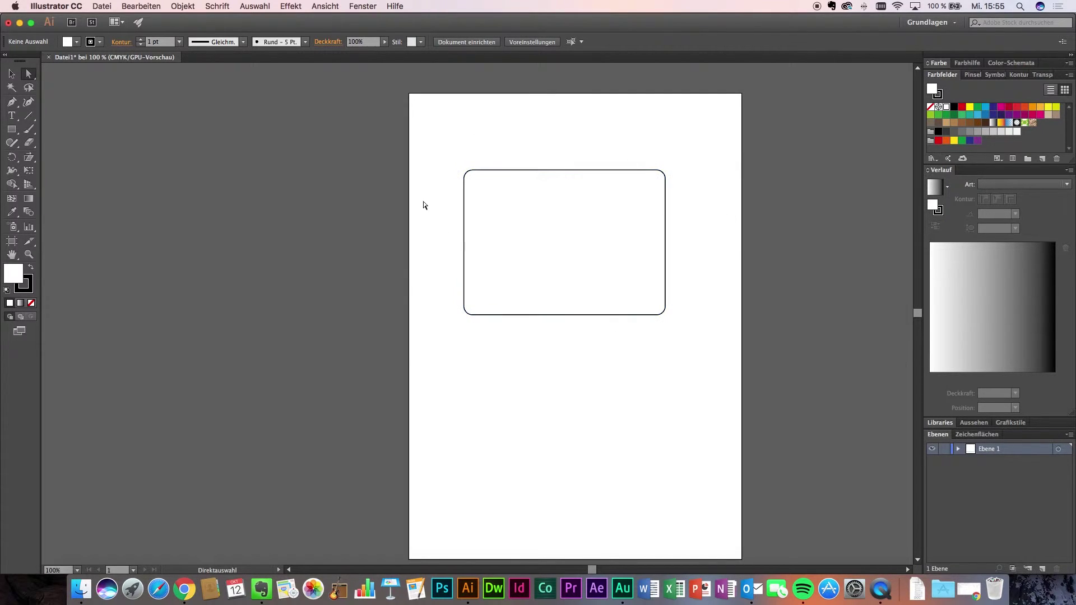
{"action": "scroll", "coordinate": [609, 309], "scroll_direction": "left", "scroll_amount": 1}
{"action": "scroll", "coordinate": [552, 293], "scroll_direction": "left", "scroll_amount": 1}
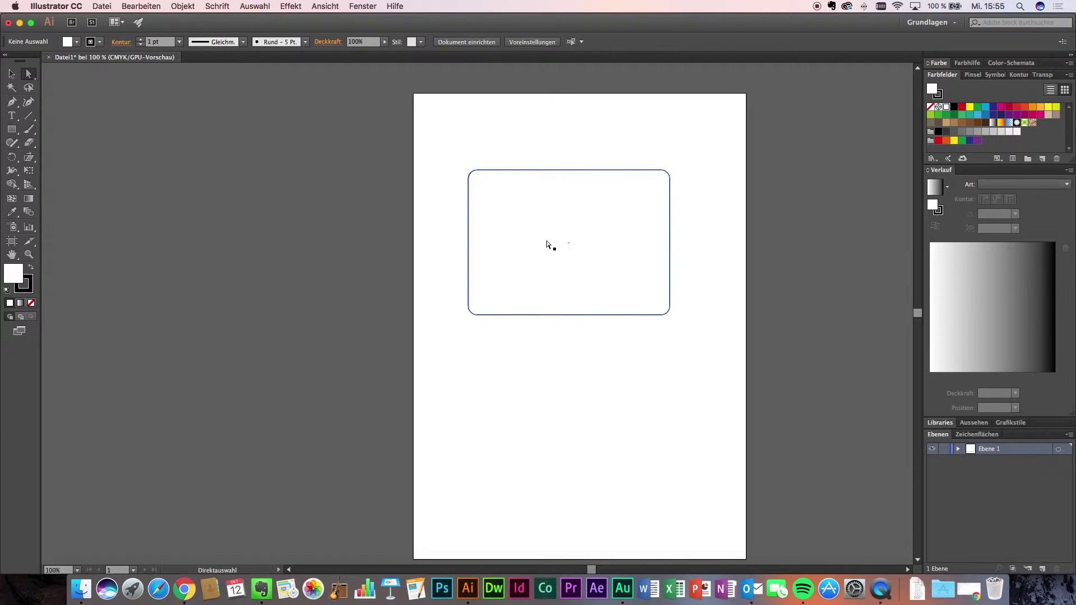
Give the rectangle's top-left corner a large rounded radius
{"action": "left_click", "coordinate": [591, 316]}
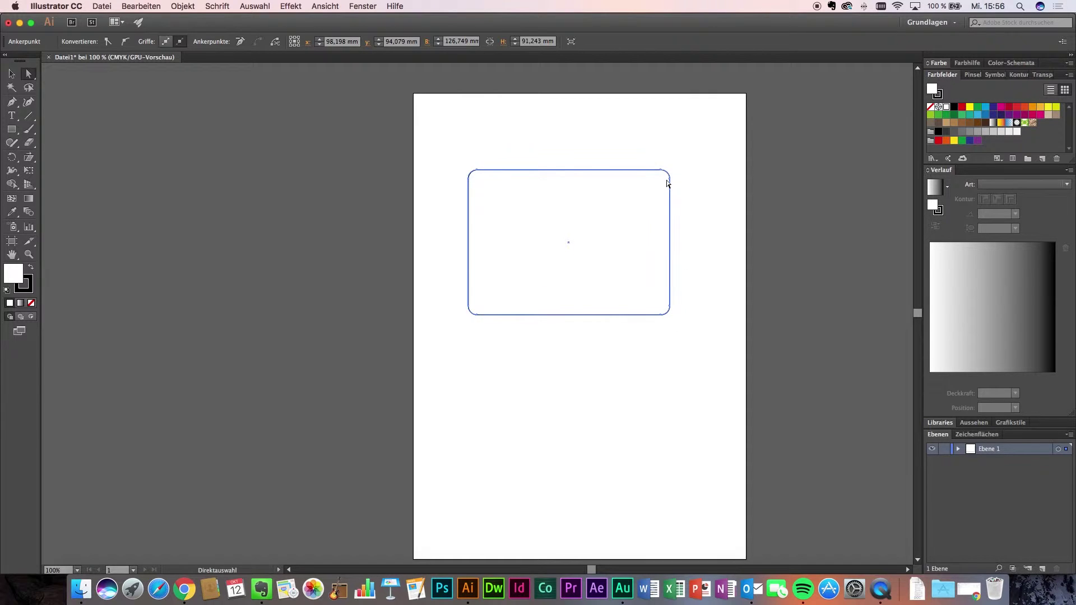
{"action": "left_click", "coordinate": [480, 171]}
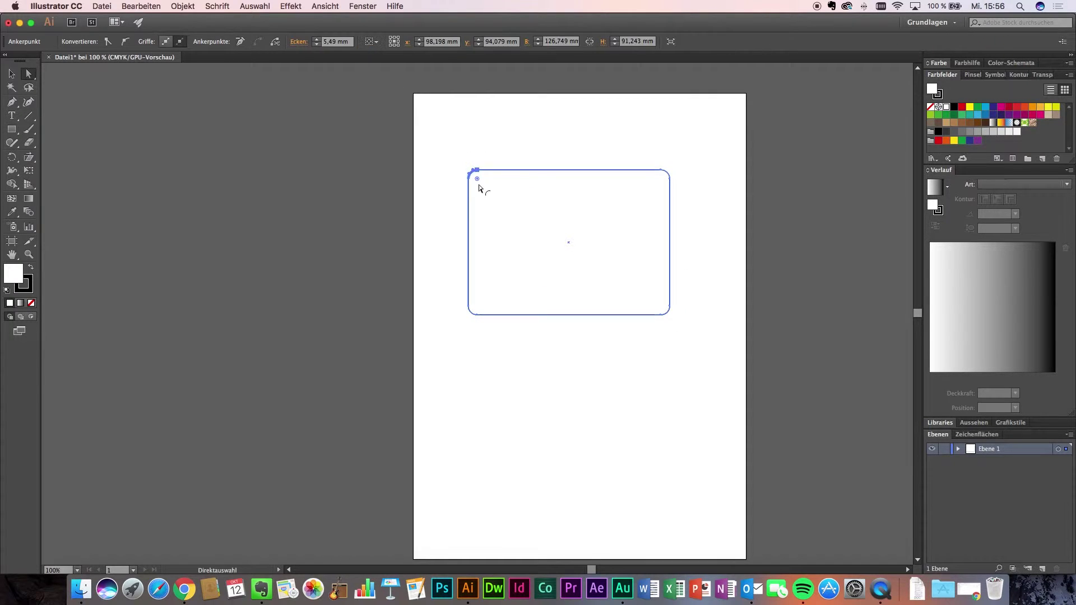
{"action": "left_click_drag", "start_coordinate": [477, 178], "coordinate": [530, 227]}
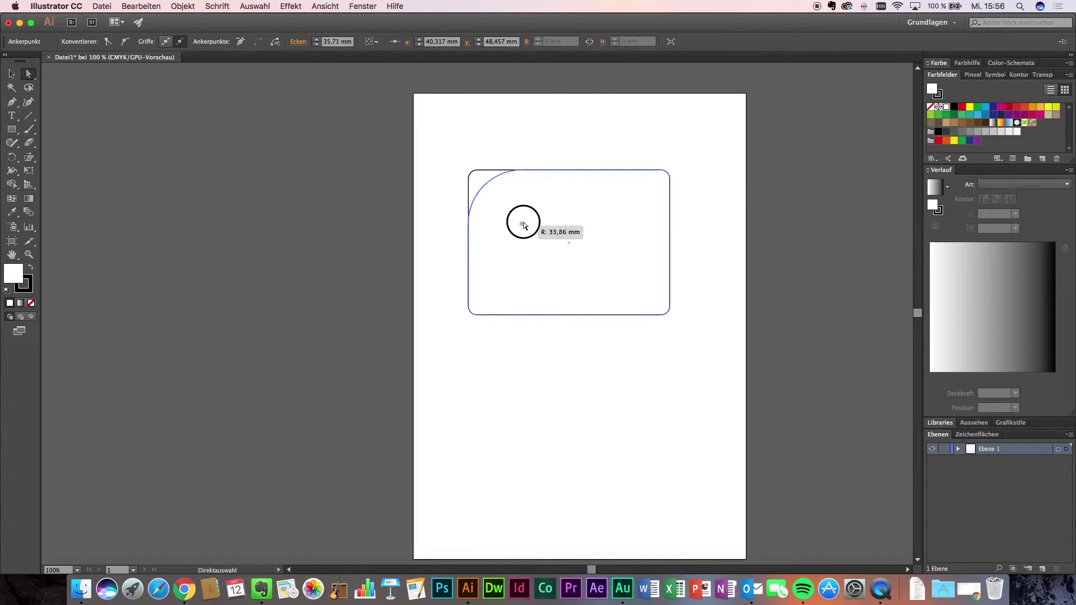
{"action": "left_click_drag", "start_coordinate": [530, 227], "coordinate": [526, 227]}
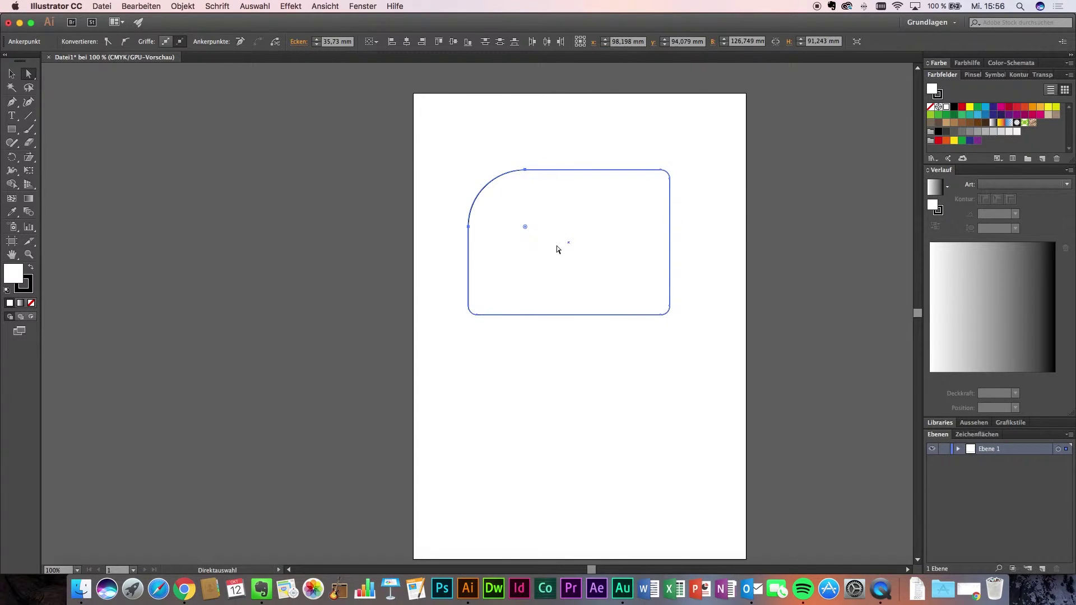
Make the top-right corner sharp and move it down and inward
{"action": "left_click", "coordinate": [668, 172]}
{"action": "left_click_drag", "start_coordinate": [661, 182], "coordinate": [669, 174]}
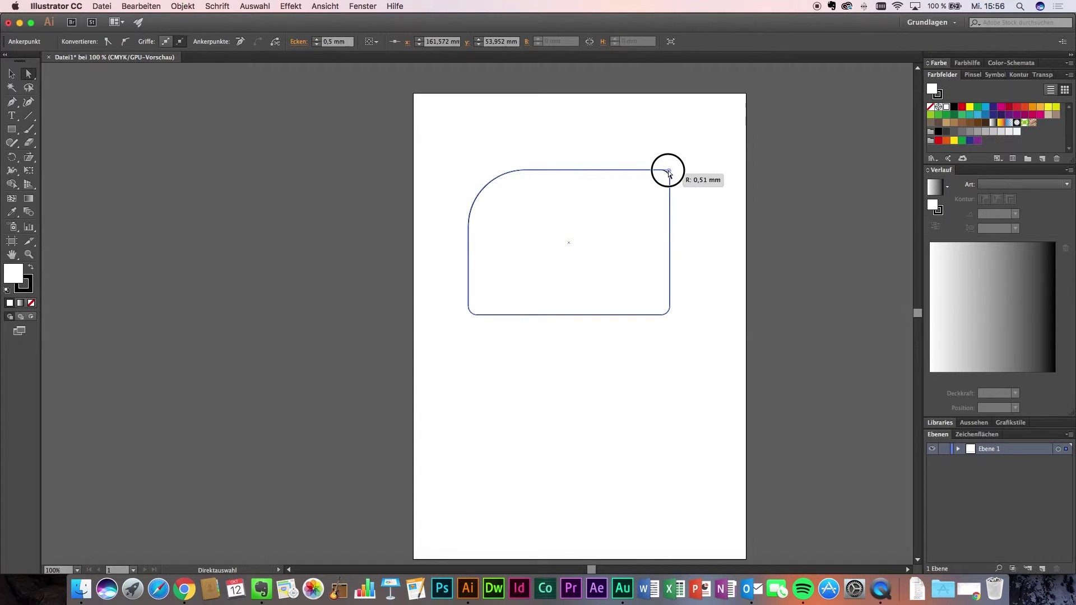
{"action": "mouse_move", "coordinate": [668, 174]}
{"action": "left_mouse_down"}
{"action": "mouse_move", "coordinate": [677, 178]}
{"action": "mouse_move", "coordinate": [659, 136]}
{"action": "left_mouse_up"}
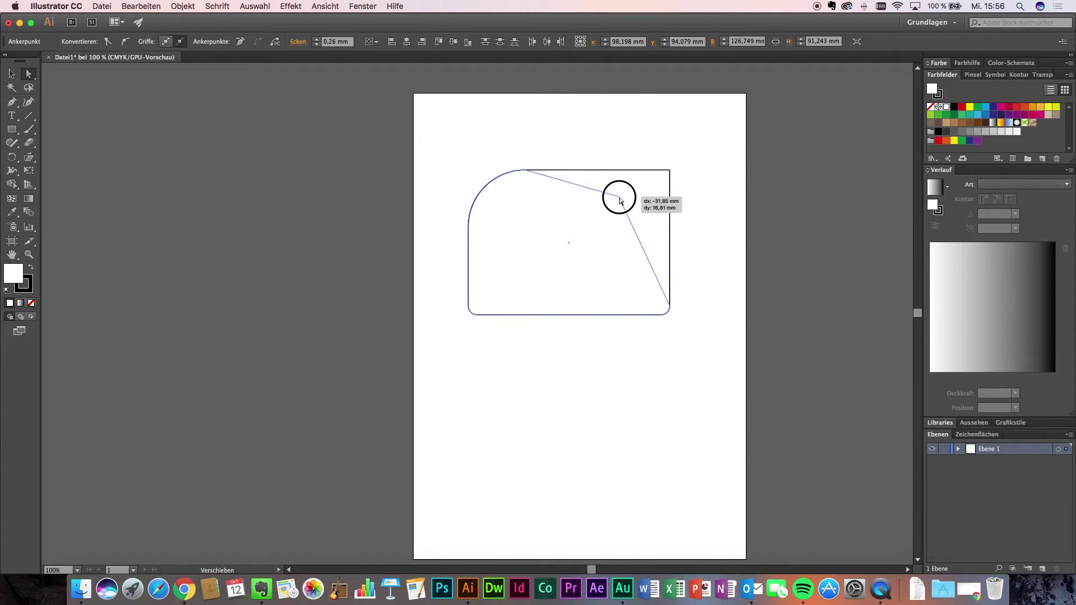
{"action": "left_click_drag", "start_coordinate": [659, 136], "coordinate": [619, 198]}
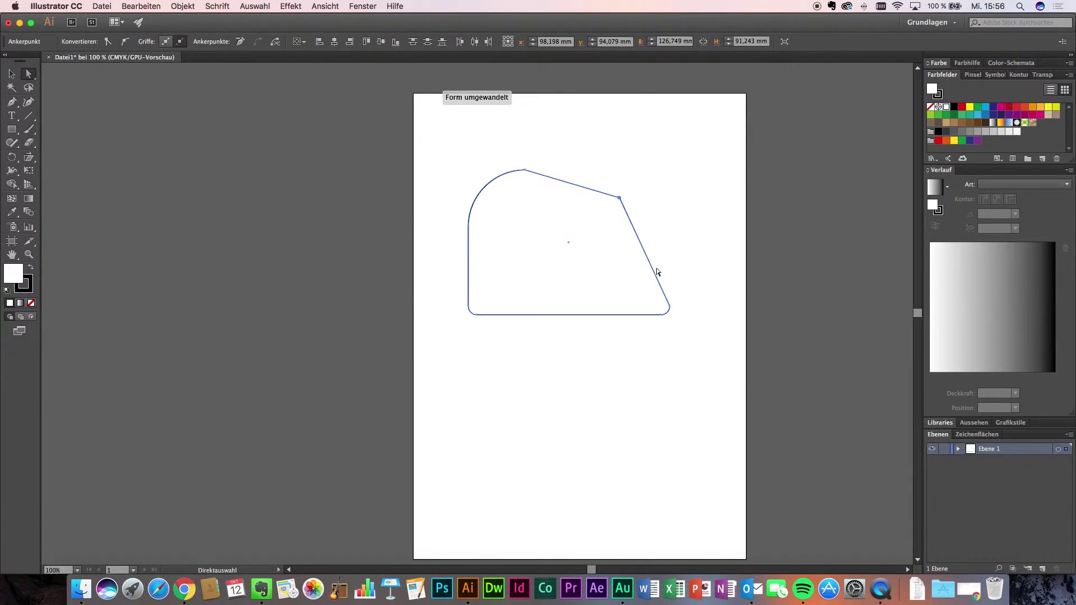
{"action": "left_click", "coordinate": [549, 317]}
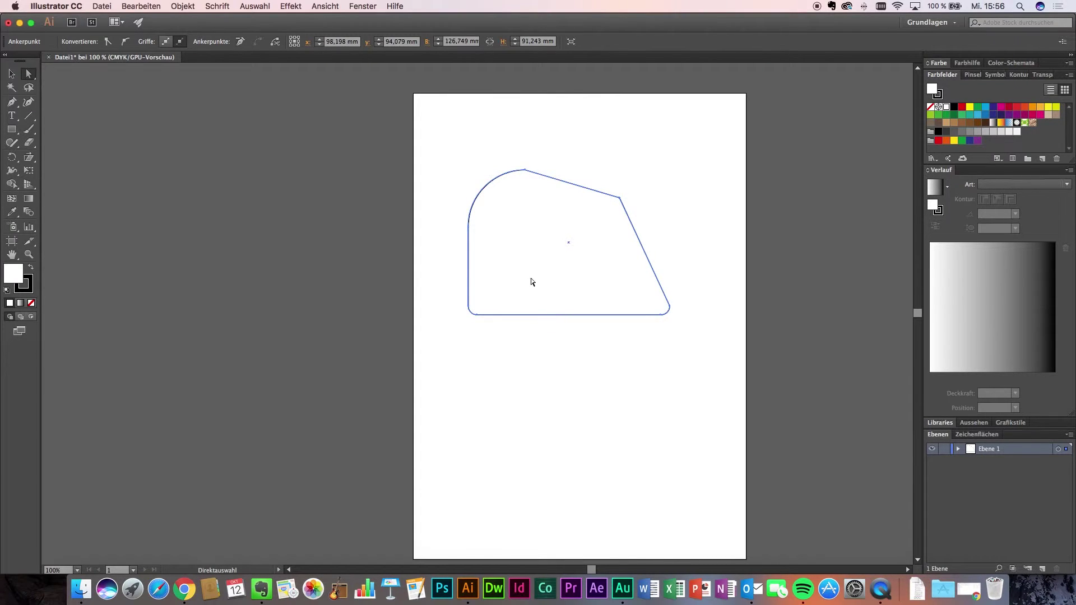
Round out the top-left arc and pull the bottom-left corner further down
{"action": "left_click", "coordinate": [469, 227]}
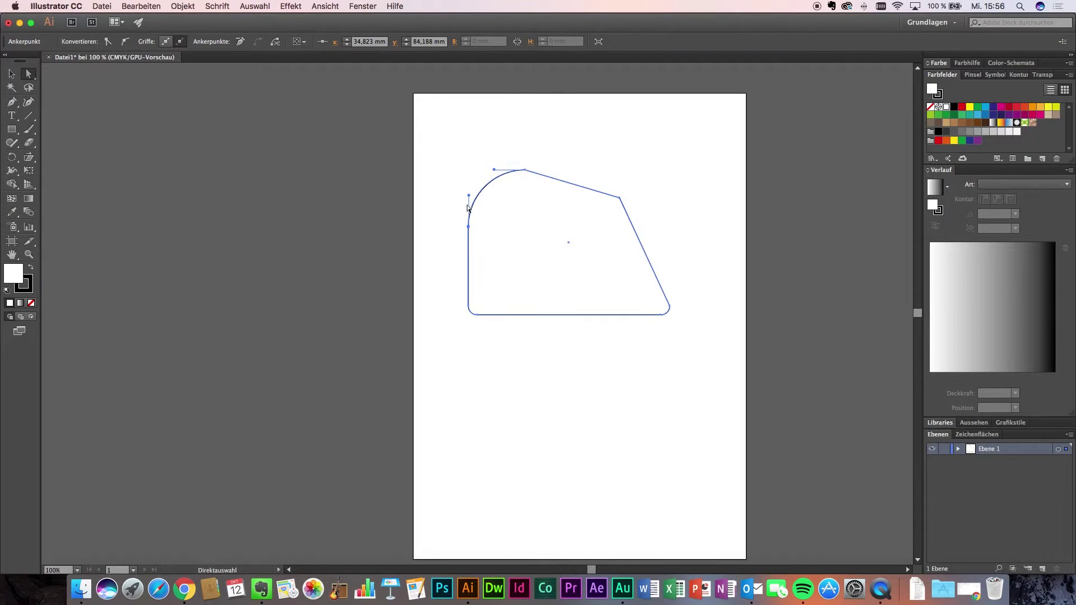
{"action": "left_click_drag", "start_coordinate": [468, 195], "coordinate": [460, 202]}
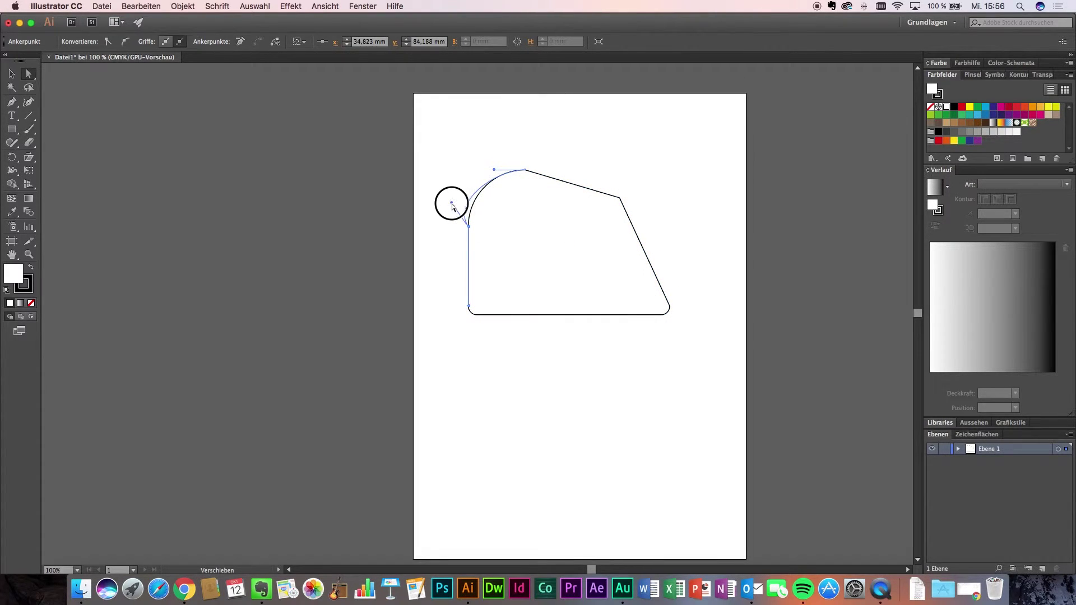
{"action": "left_click_drag", "start_coordinate": [460, 202], "coordinate": [461, 169]}
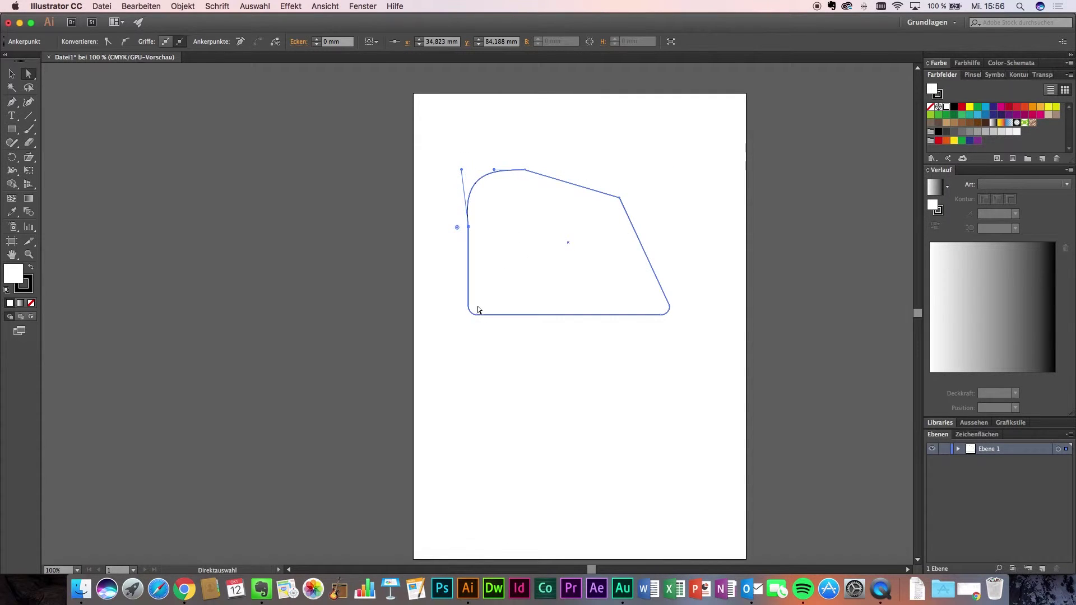
{"action": "left_click_drag", "start_coordinate": [477, 313], "coordinate": [500, 349]}
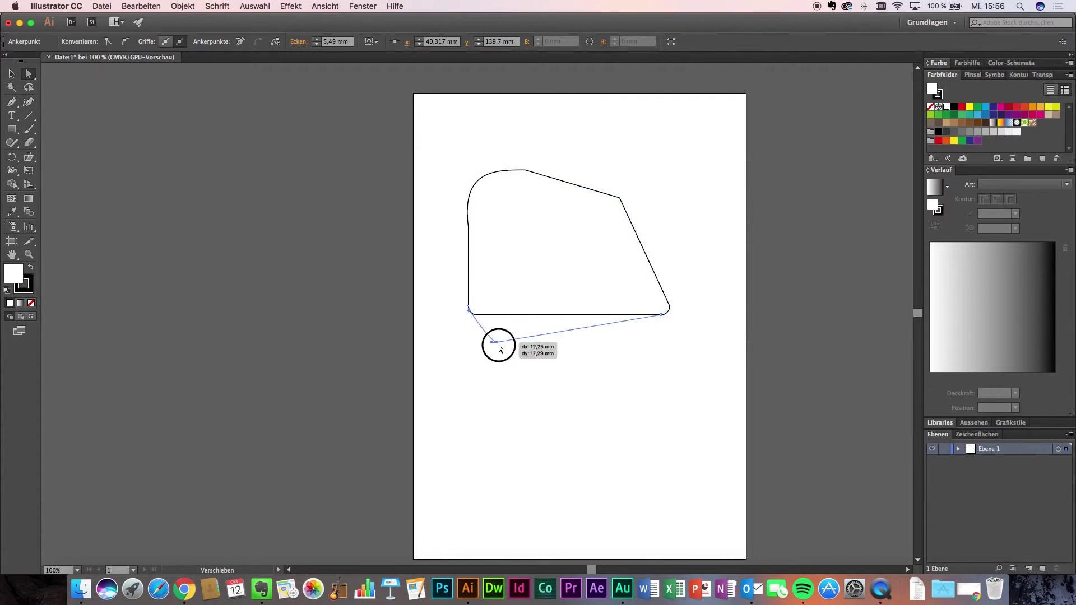
{"action": "left_click_drag", "start_coordinate": [499, 349], "coordinate": [489, 363]}
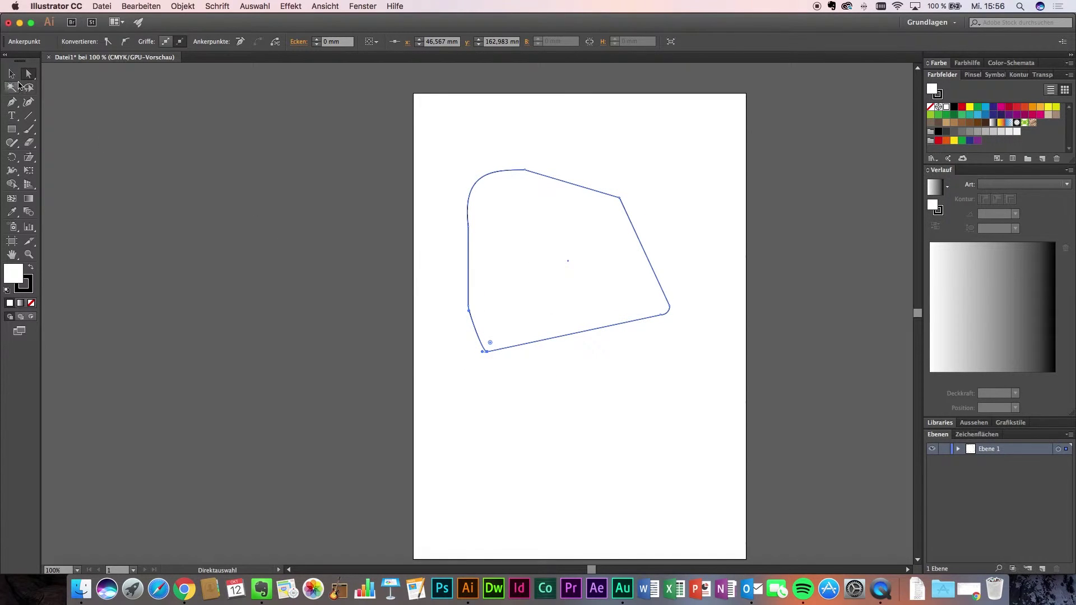
{"action": "left_click", "coordinate": [11, 73]}
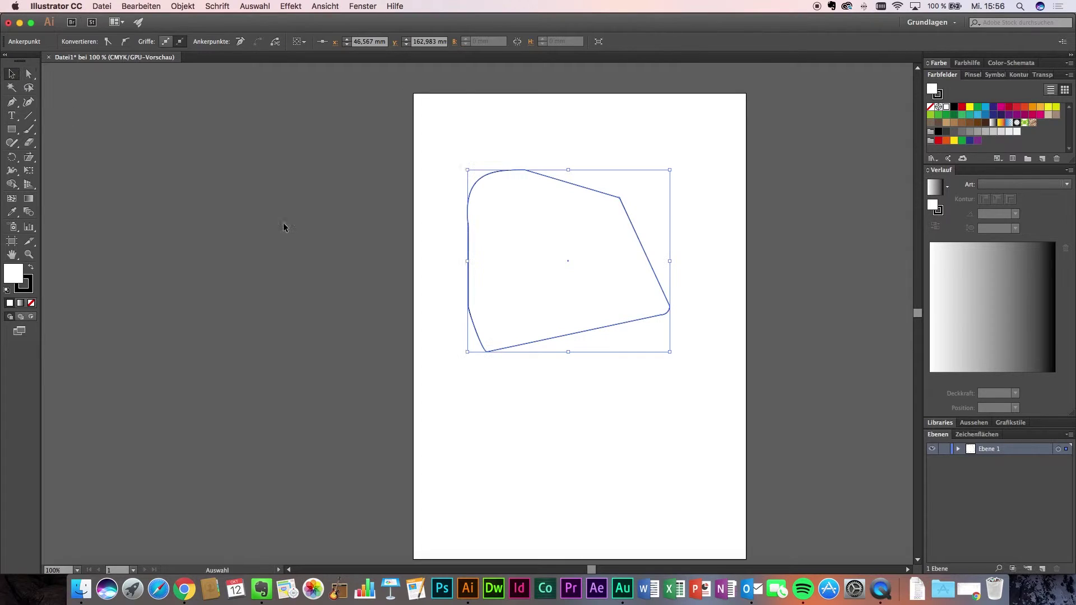
{"action": "left_click", "coordinate": [607, 347]}
{"action": "left_click", "coordinate": [594, 330]}
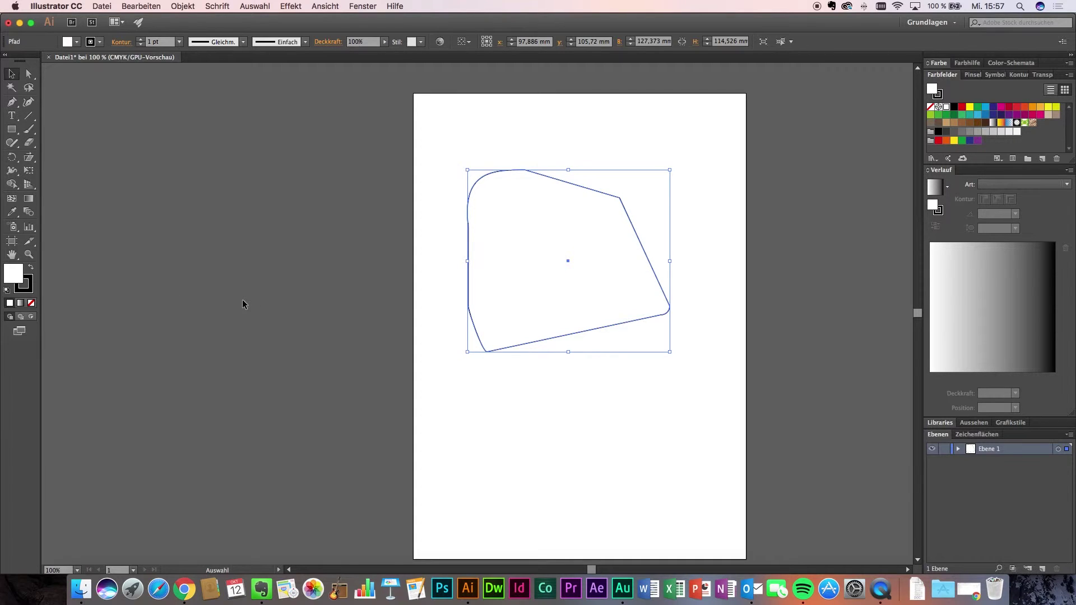
{"action": "scroll", "coordinate": [242, 305], "scroll_direction": "down", "scroll_amount": 1}
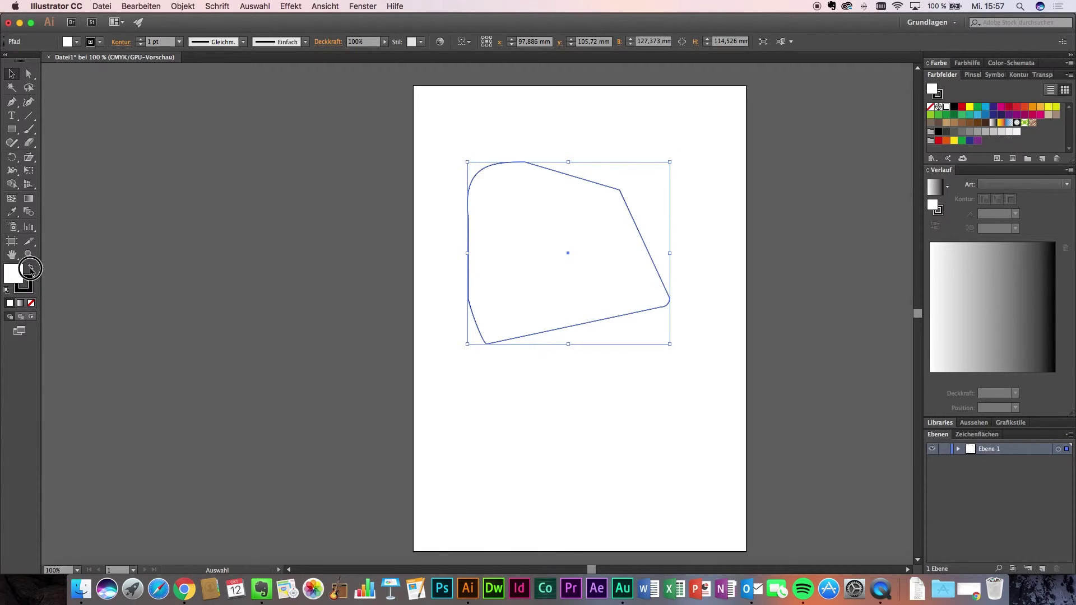
Give the shape a black fill and a strong blue stroke
{"action": "left_click", "coordinate": [31, 269]}
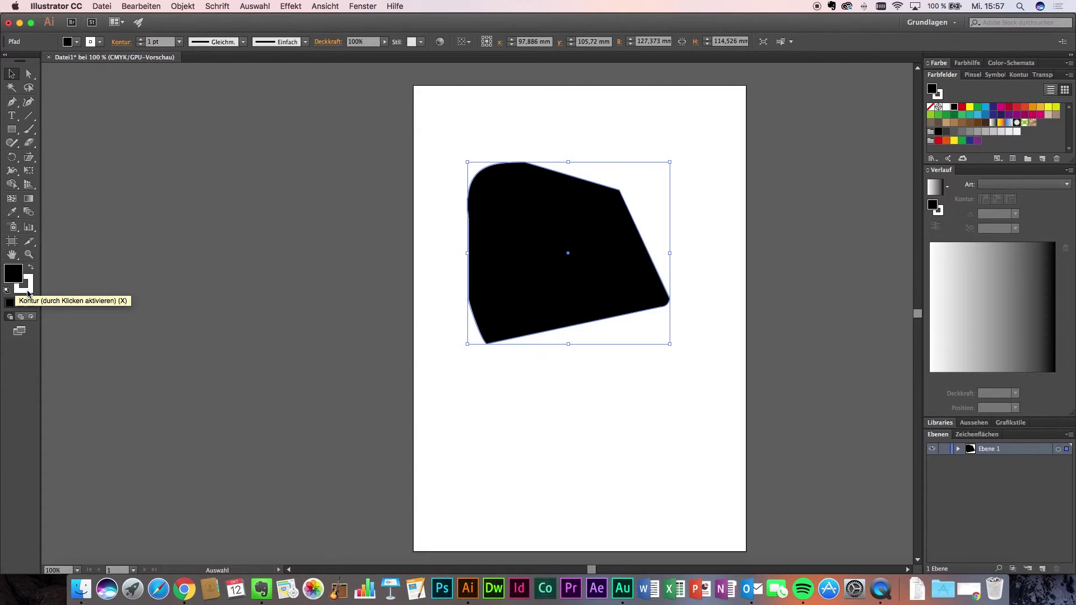
{"action": "left_click", "coordinate": [28, 292]}
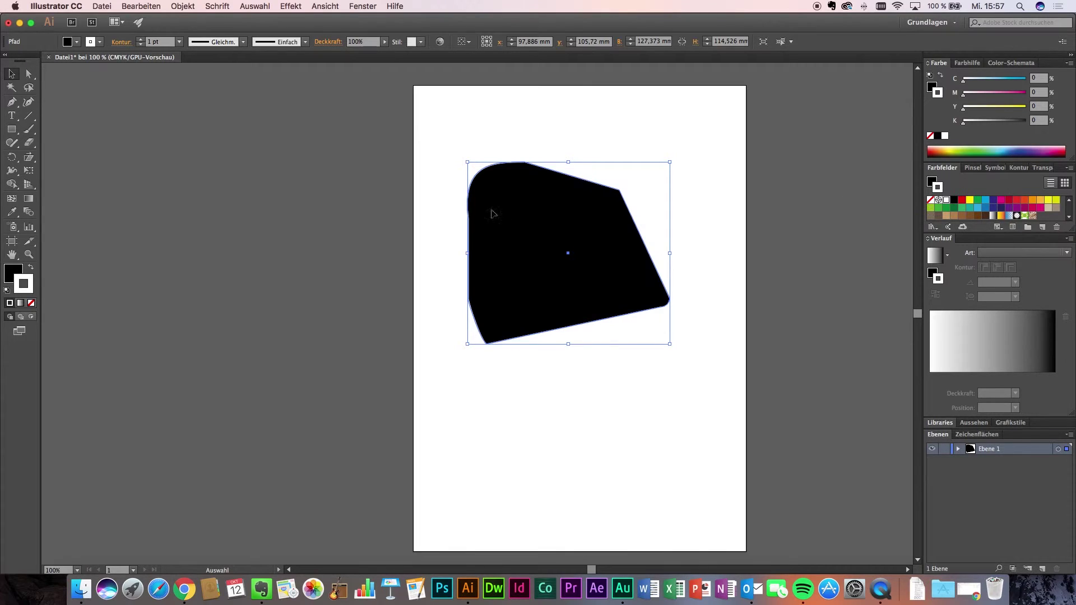
{"action": "double_click", "coordinate": [22, 282]}
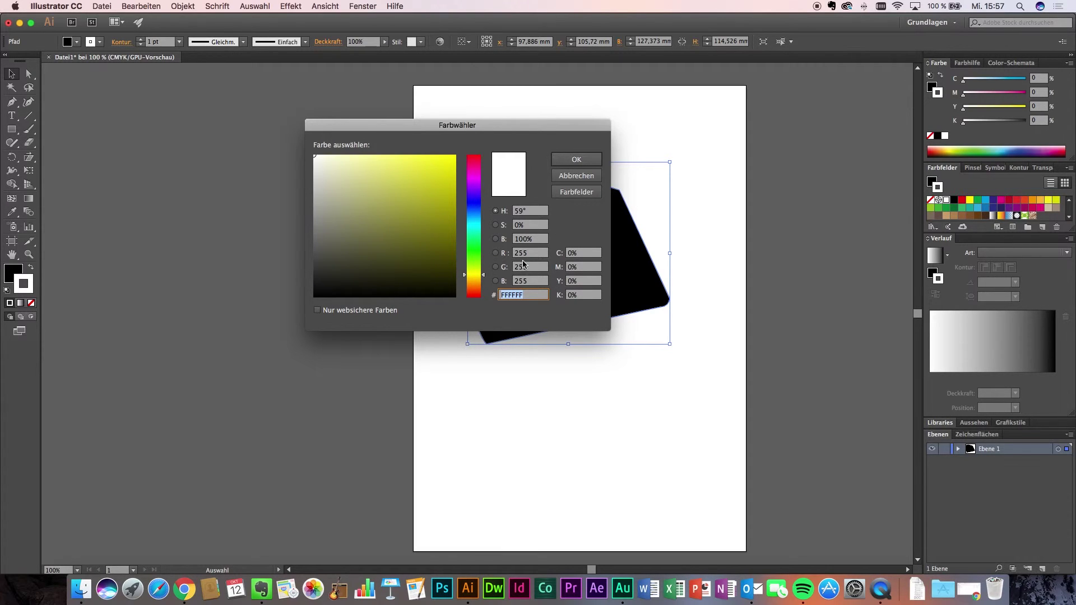
{"action": "left_click_drag", "start_coordinate": [483, 277], "coordinate": [483, 210]}
{"action": "left_click_drag", "start_coordinate": [405, 220], "coordinate": [445, 165]}
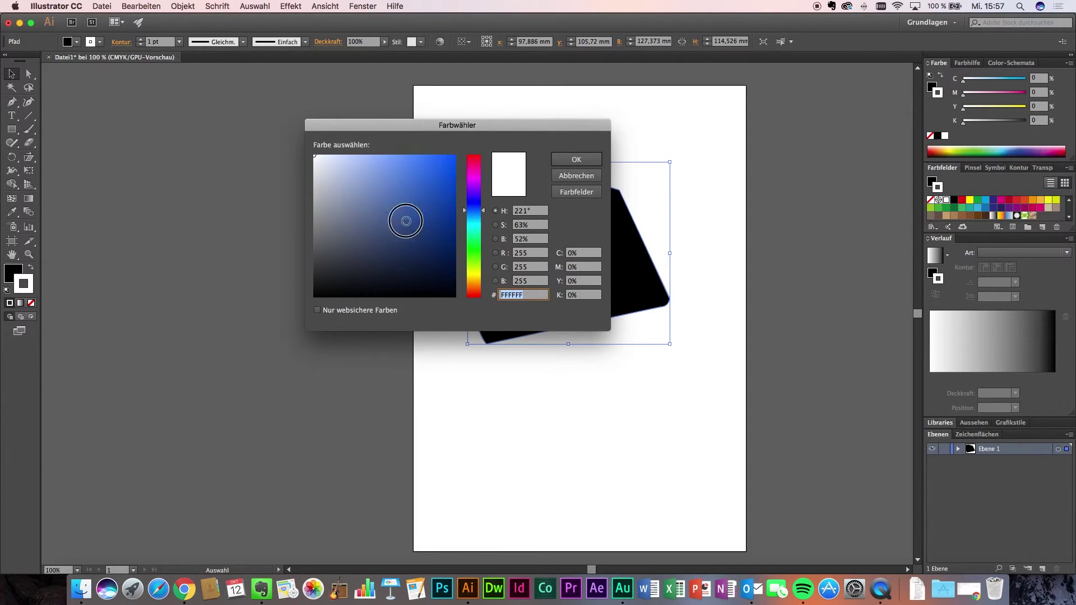
{"action": "left_click", "coordinate": [563, 160]}
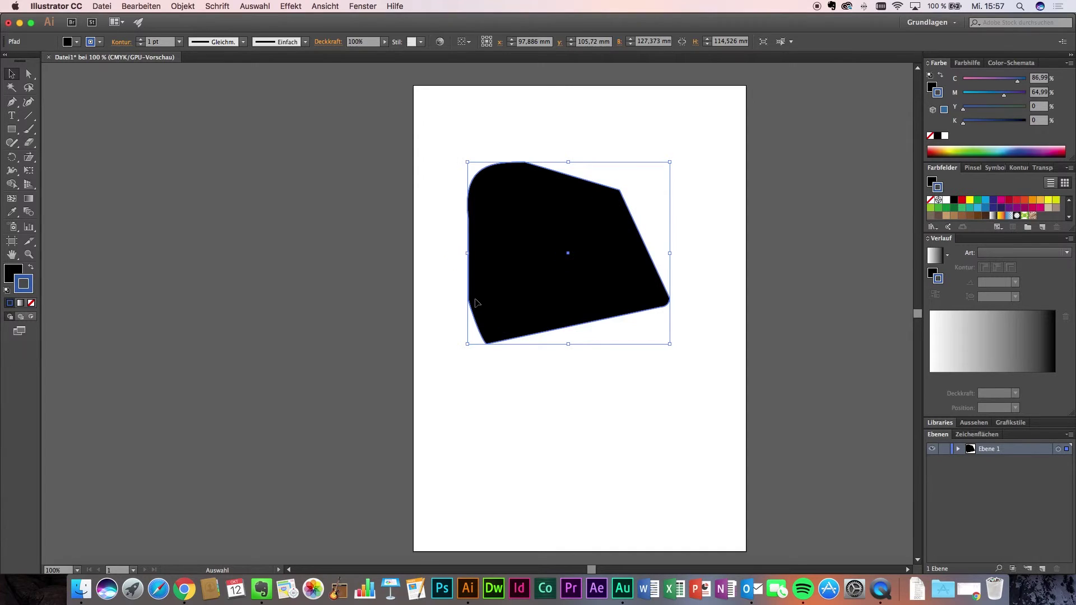
Set the stroke weight to 8 pt and expand Ebene 1 in the Layers panel
{"action": "left_click", "coordinate": [140, 40]}
{"action": "left_click", "coordinate": [140, 40]}
{"action": "left_click", "coordinate": [140, 40]}
{"action": "left_click", "coordinate": [140, 40]}
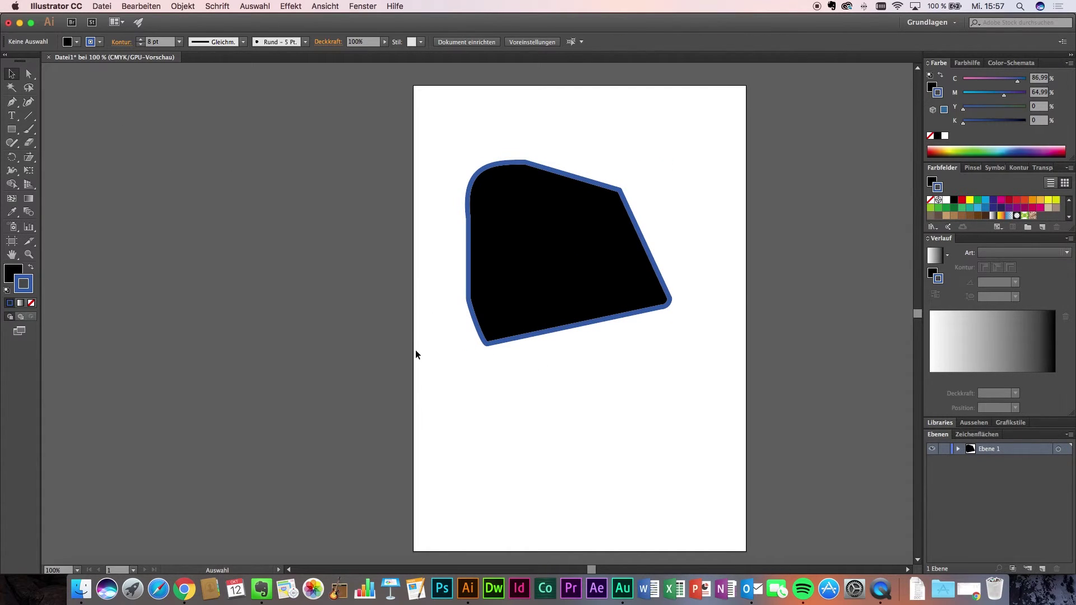
{"action": "left_click", "coordinate": [958, 449]}
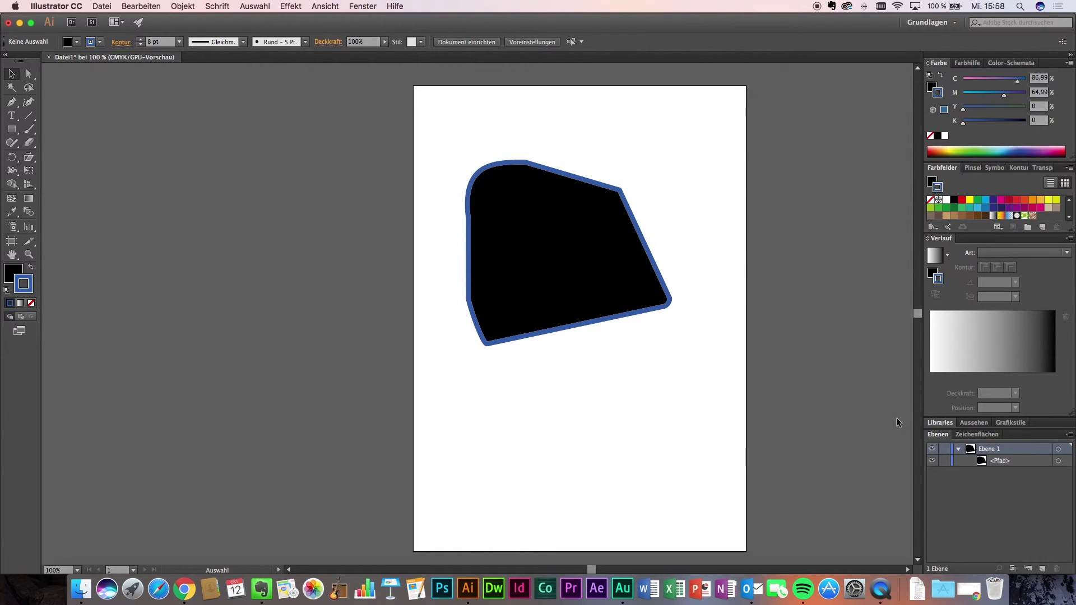
{"action": "left_click", "coordinate": [8, 132]}
{"action": "left_click_drag", "start_coordinate": [8, 132], "coordinate": [65, 144]}
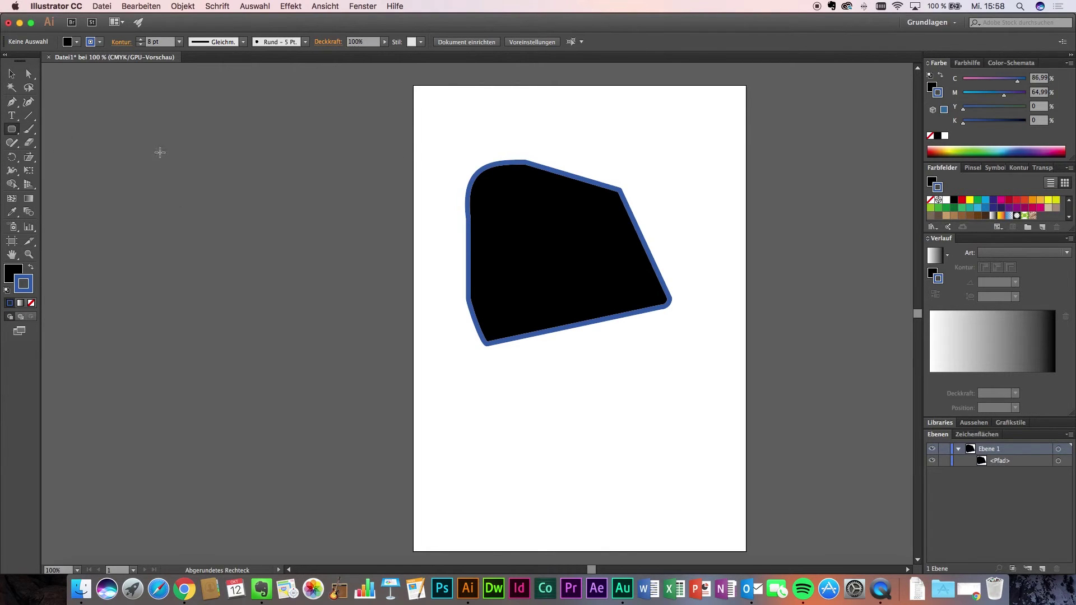
Draw a blue, black-outlined rounded rectangle over the shape's upper right, in front of it
{"action": "left_click_drag", "start_coordinate": [590, 119], "coordinate": [705, 250]}
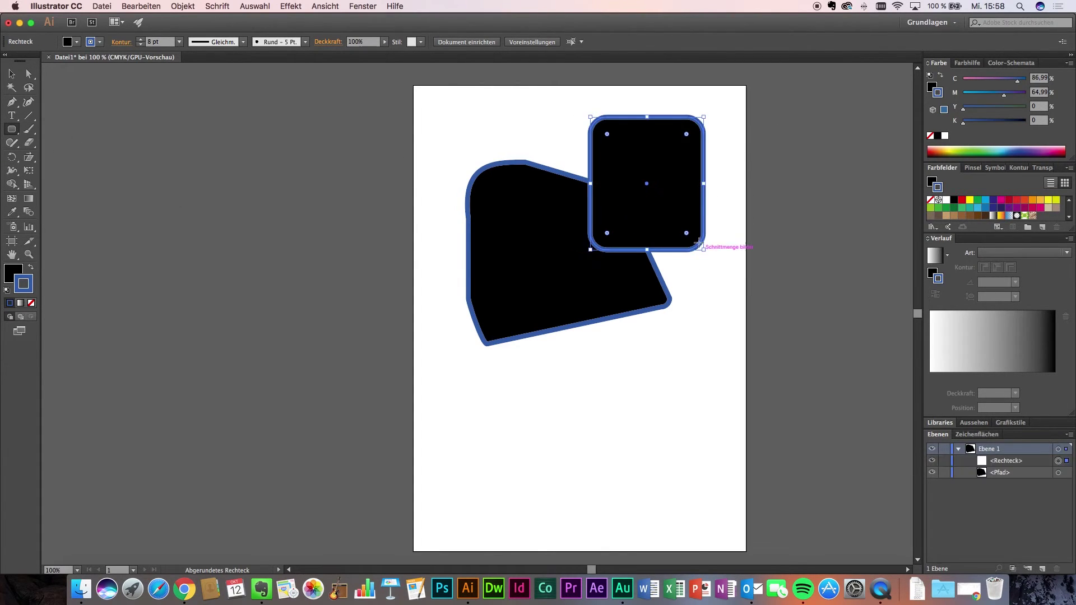
{"action": "left_click", "coordinate": [31, 267]}
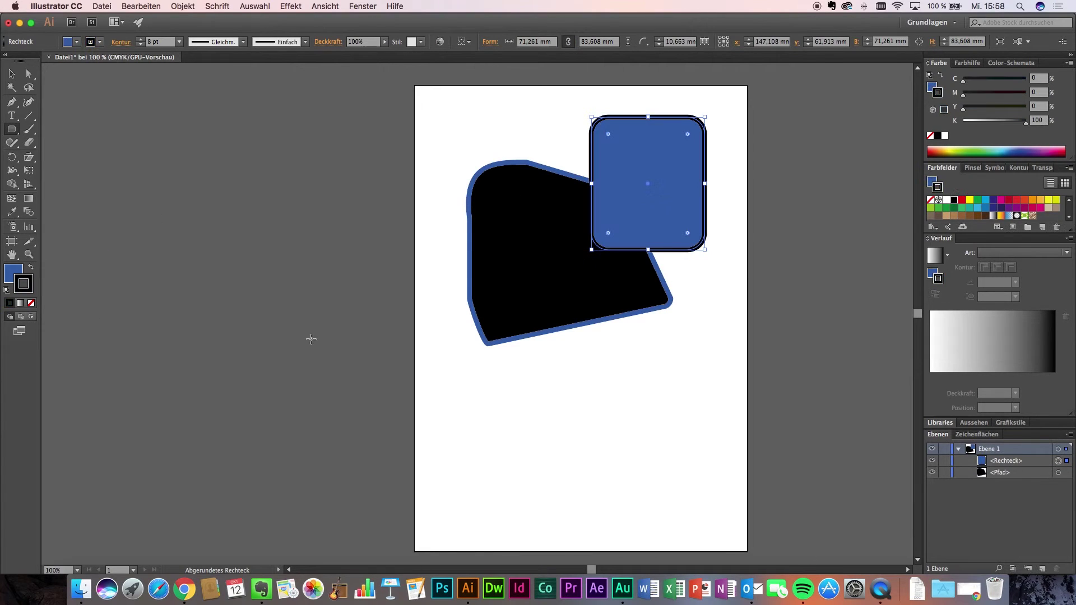
{"action": "left_click", "coordinate": [12, 74]}
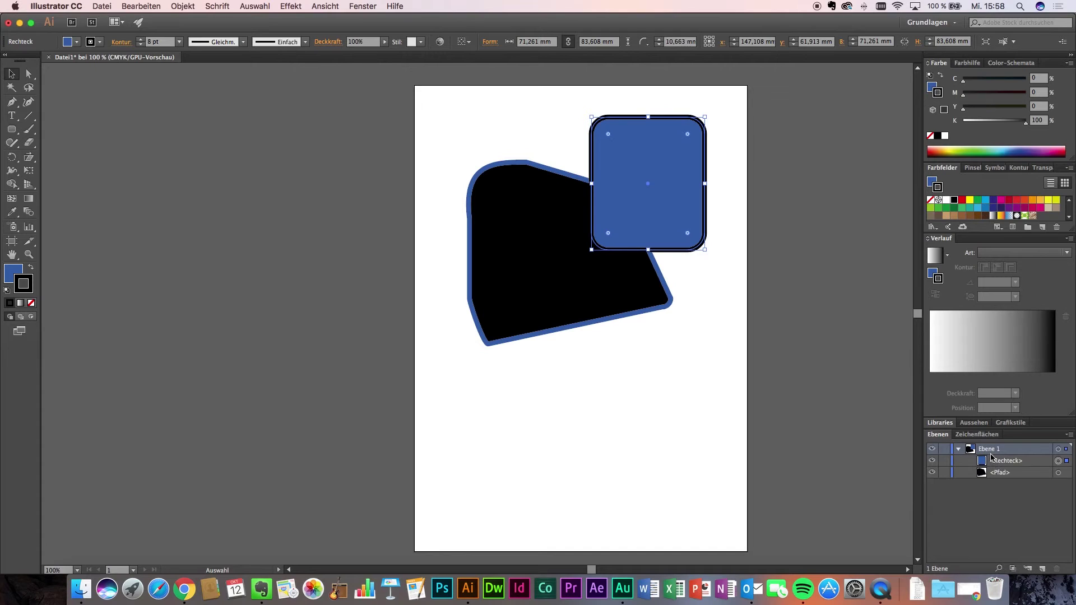
{"action": "left_click_drag", "start_coordinate": [992, 463], "coordinate": [995, 477]}
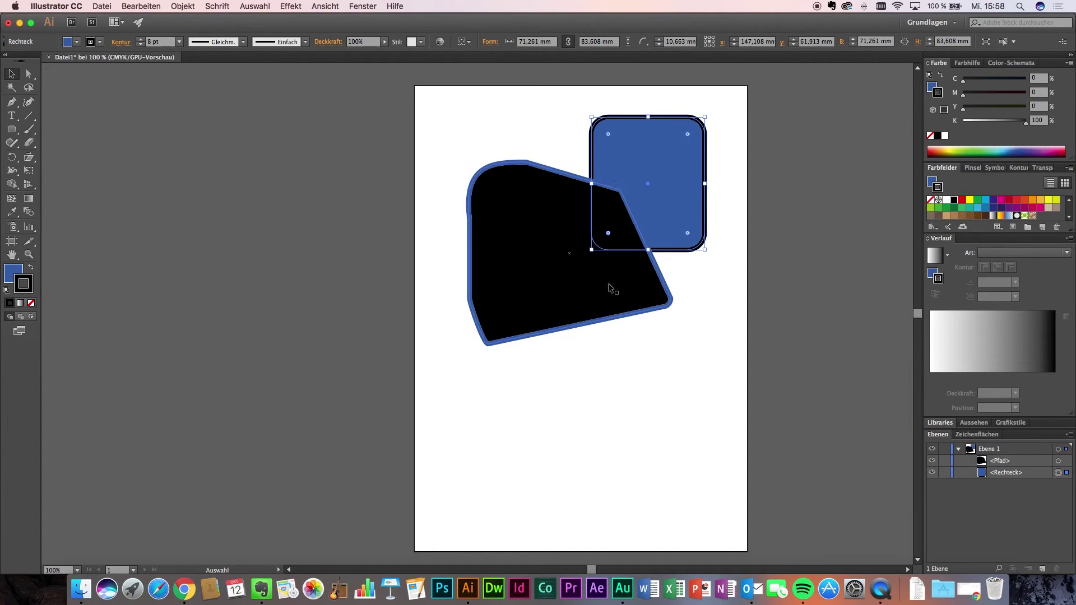
{"action": "left_click_drag", "start_coordinate": [996, 476], "coordinate": [995, 460]}
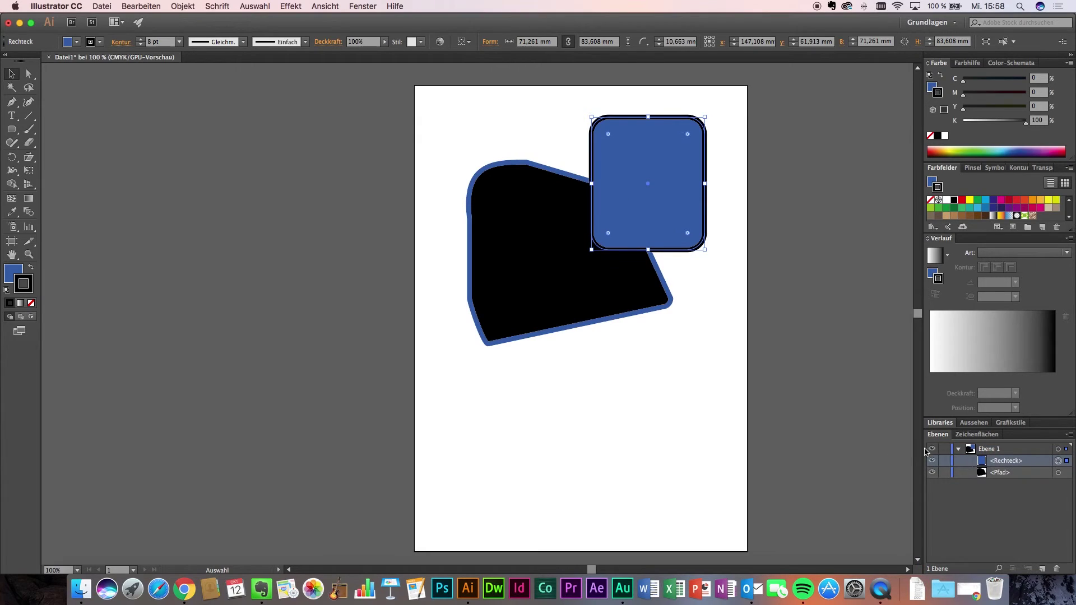
{"action": "left_click", "coordinate": [712, 439]}
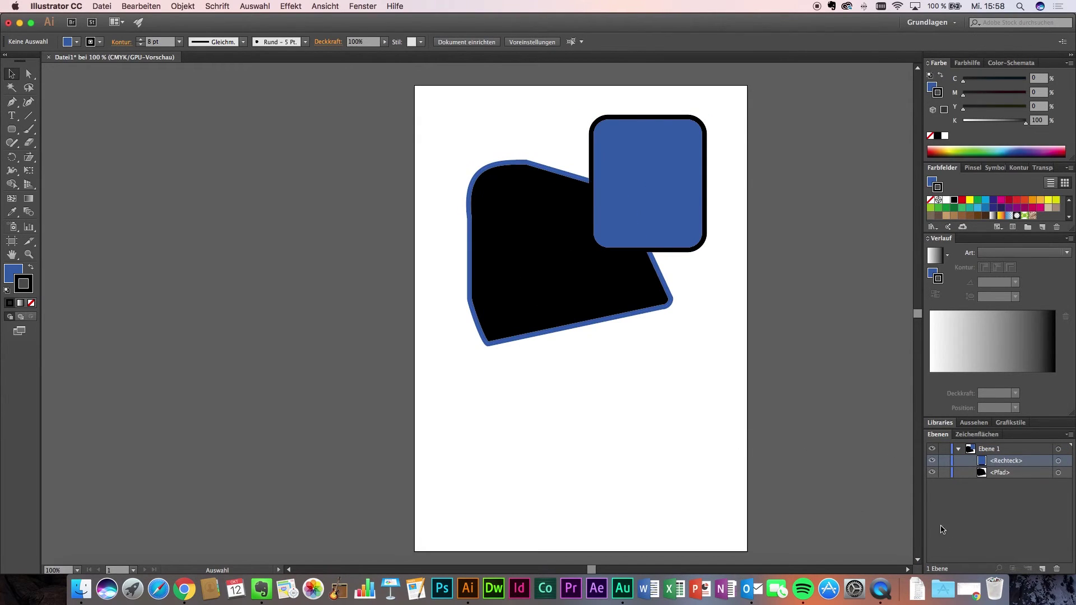
{"action": "left_click", "coordinate": [1042, 569]}
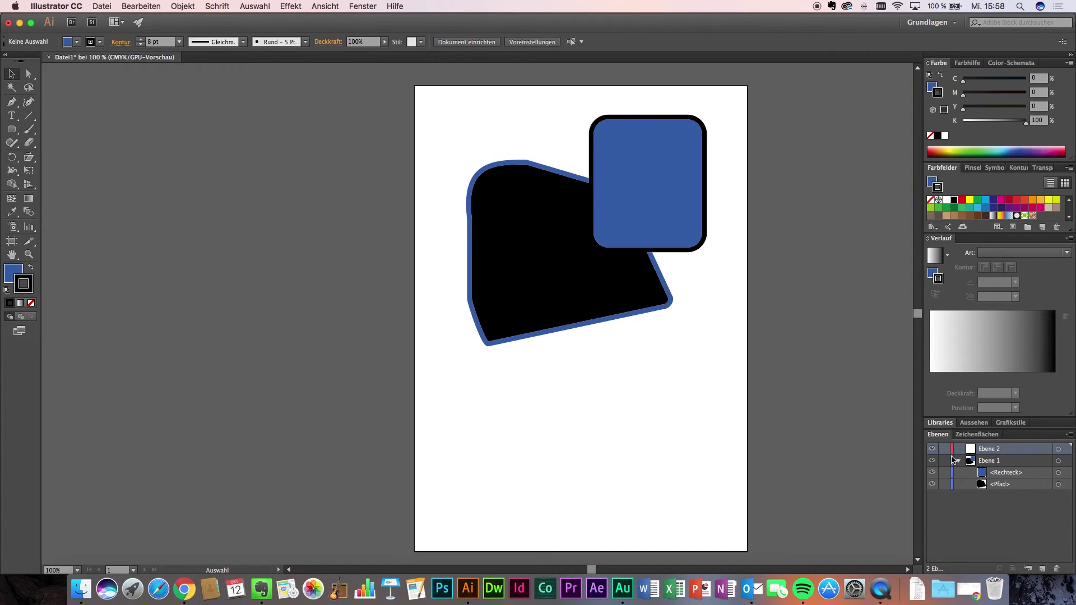
Toggle the locks on Ebene 2 and Ebene 1, then select the blue rounded rectangle
{"action": "left_click", "coordinate": [944, 450]}
{"action": "left_click", "coordinate": [944, 449]}
{"action": "left_click", "coordinate": [944, 460]}
{"action": "left_click", "coordinate": [944, 461]}
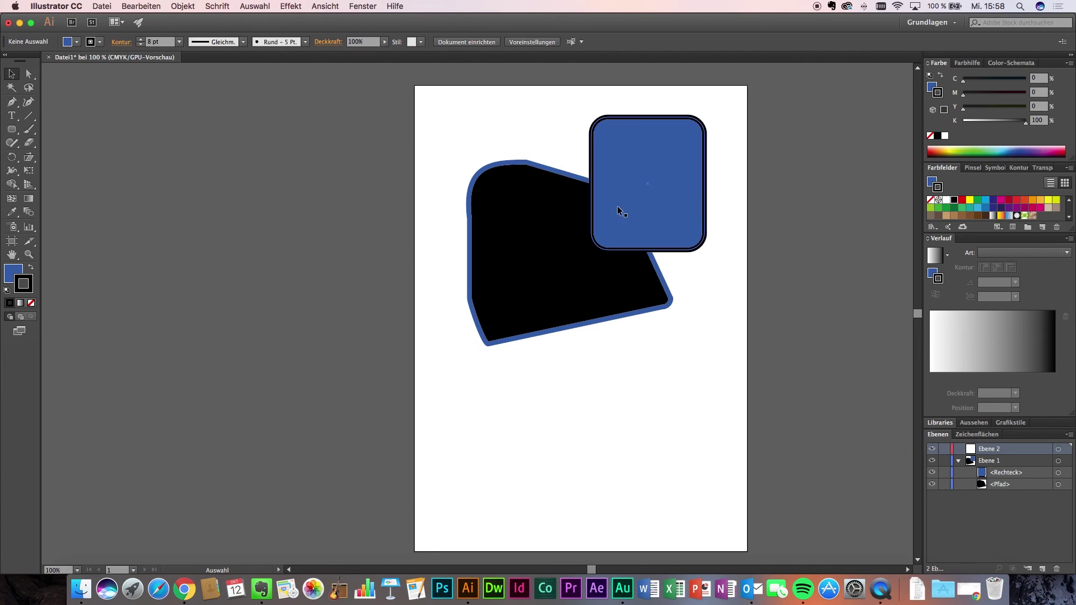
{"action": "left_click", "coordinate": [627, 204]}
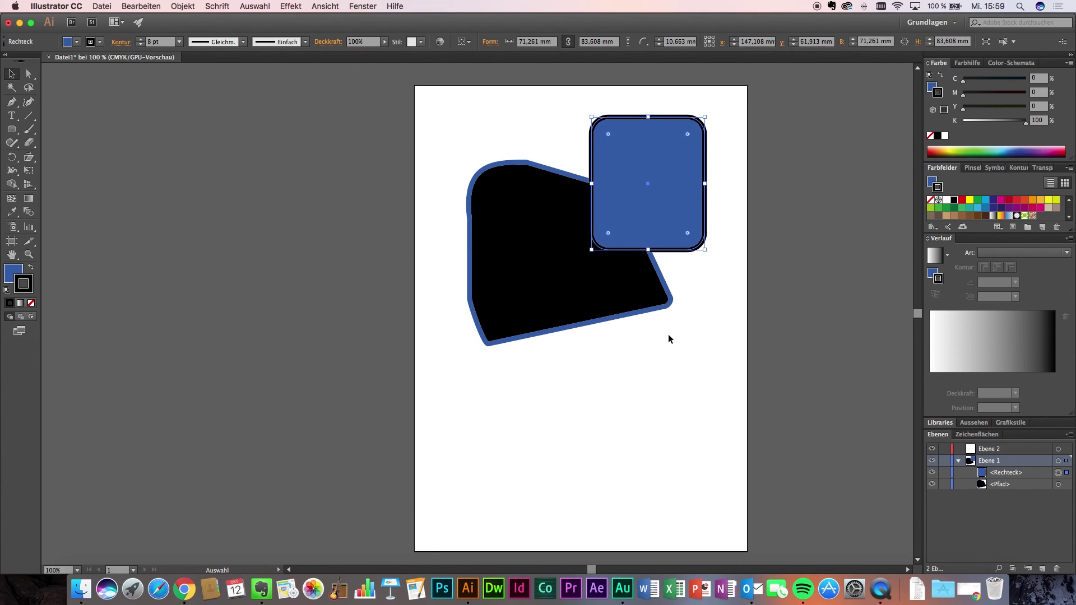